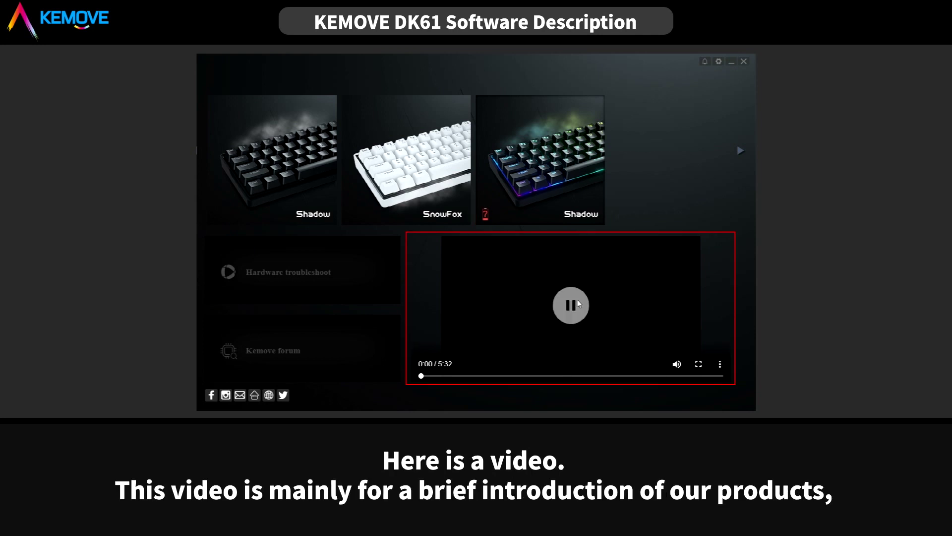
# Step: Play the product introduction video, then pause it at 0:03 of 5:32
pyautogui.click(580, 308)
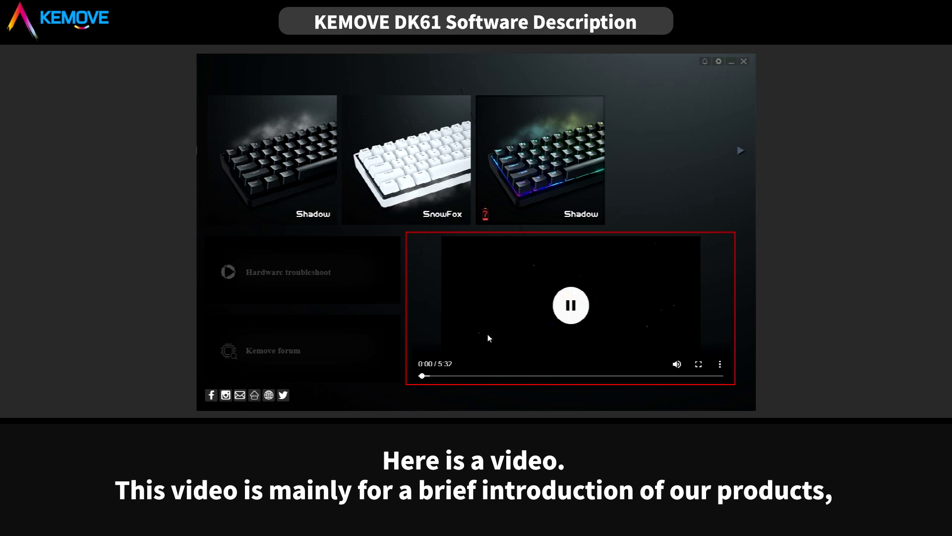
pyautogui.click(576, 309)
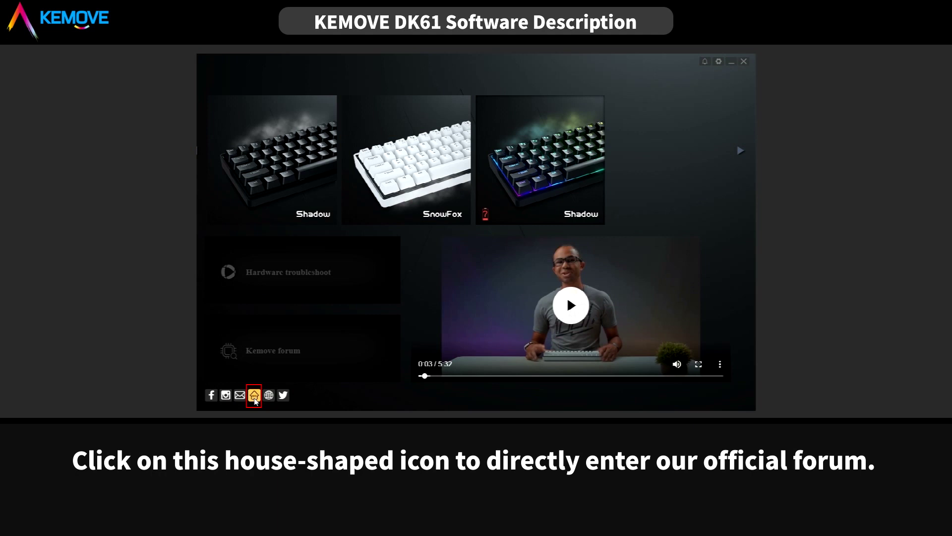
pyautogui.click(254, 396)
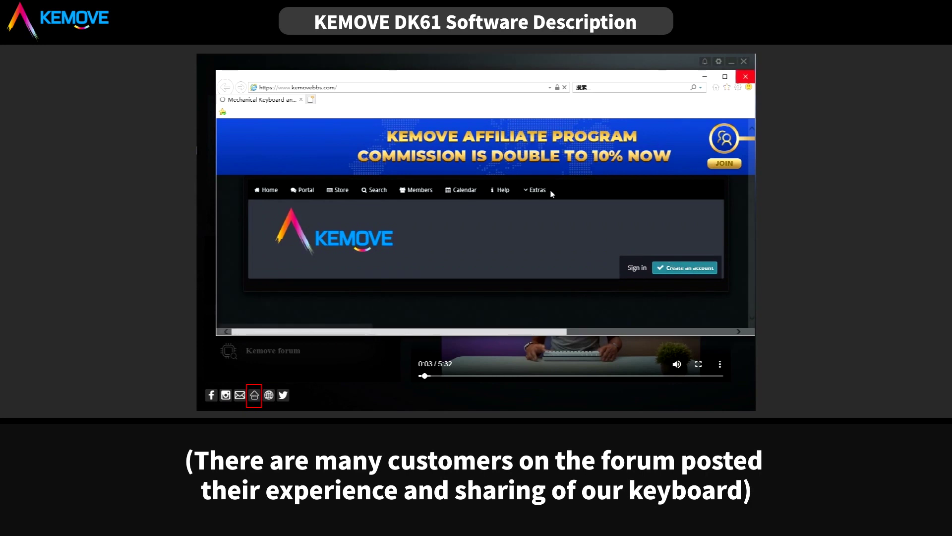
pyautogui.click(752, 76)
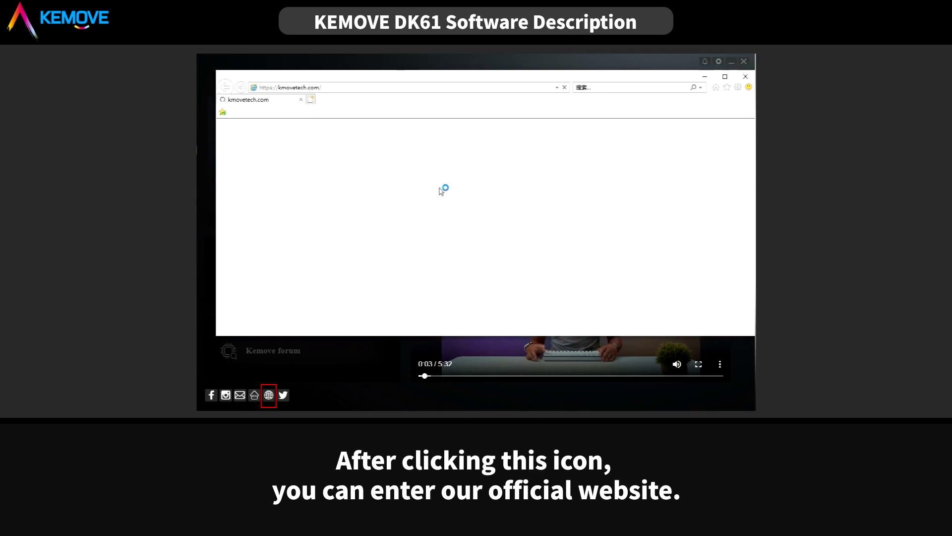
pyautogui.click(746, 78)
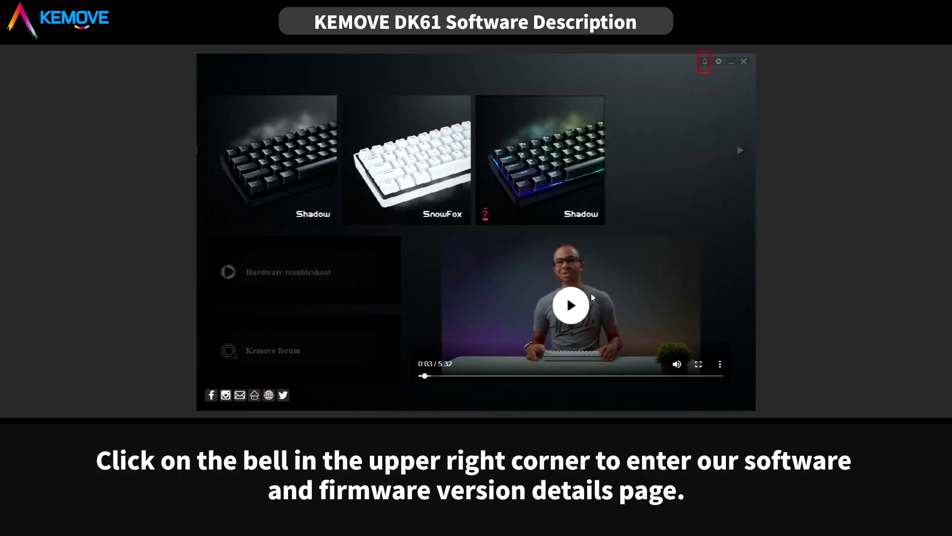
# Step: View software version 1.5.3, then switch to 61MupBlack firmware version 8062
pyautogui.click(705, 62)
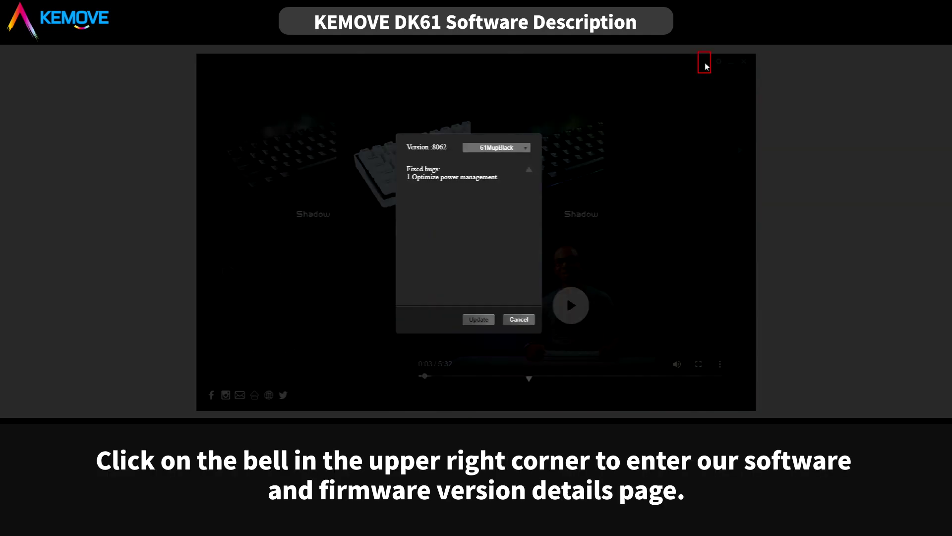
pyautogui.click(510, 150)
pyautogui.click(507, 160)
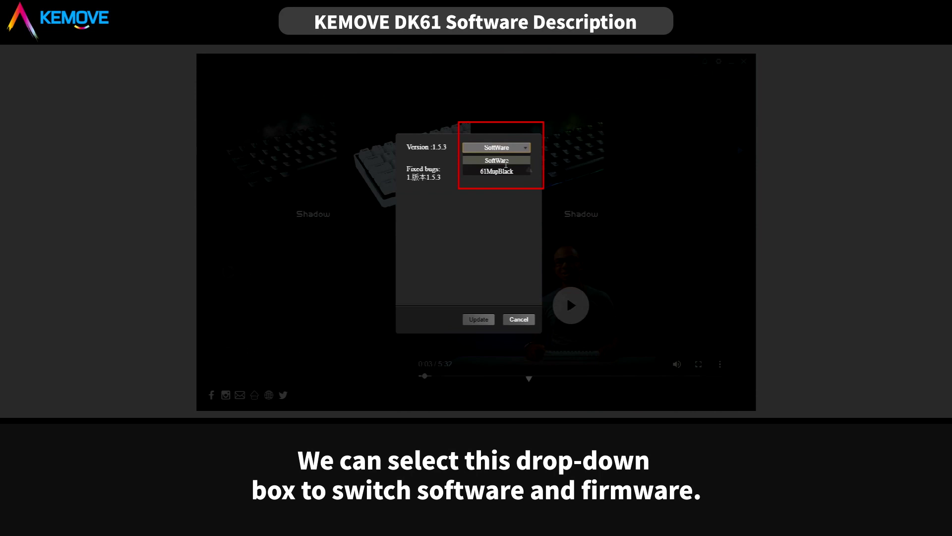
pyautogui.click(507, 162)
pyautogui.moveTo(441, 177)
pyautogui.mouseDown()
pyautogui.moveTo(412, 178)
pyautogui.moveTo(455, 182)
pyautogui.mouseUp()
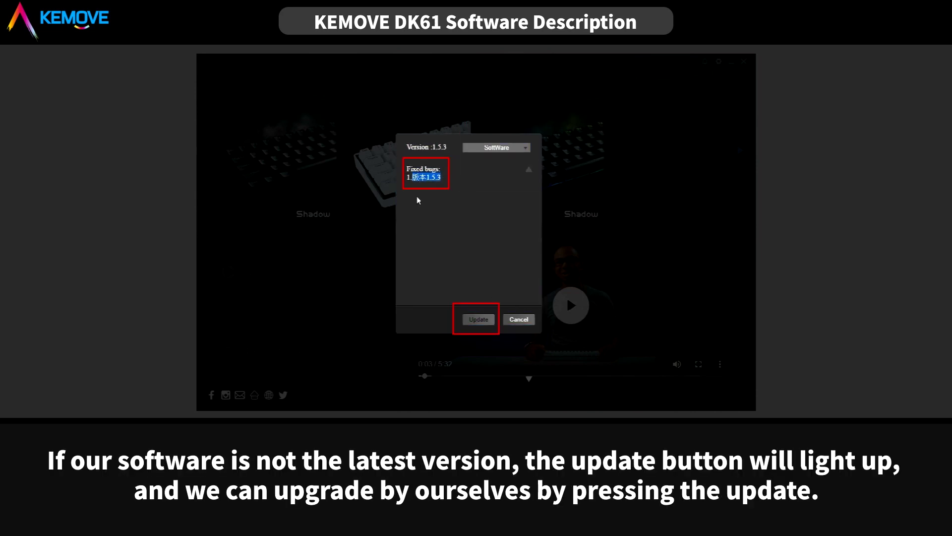
pyautogui.click(478, 309)
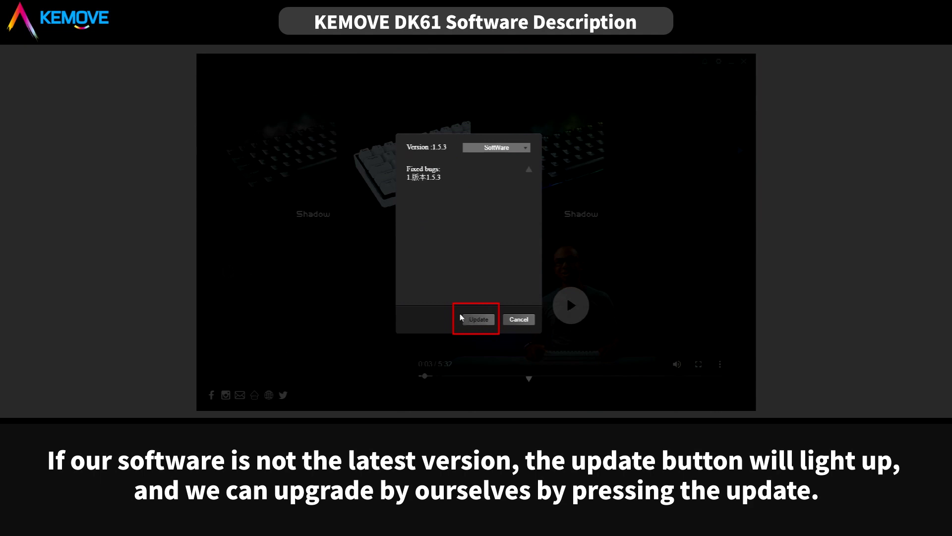
pyautogui.click(489, 149)
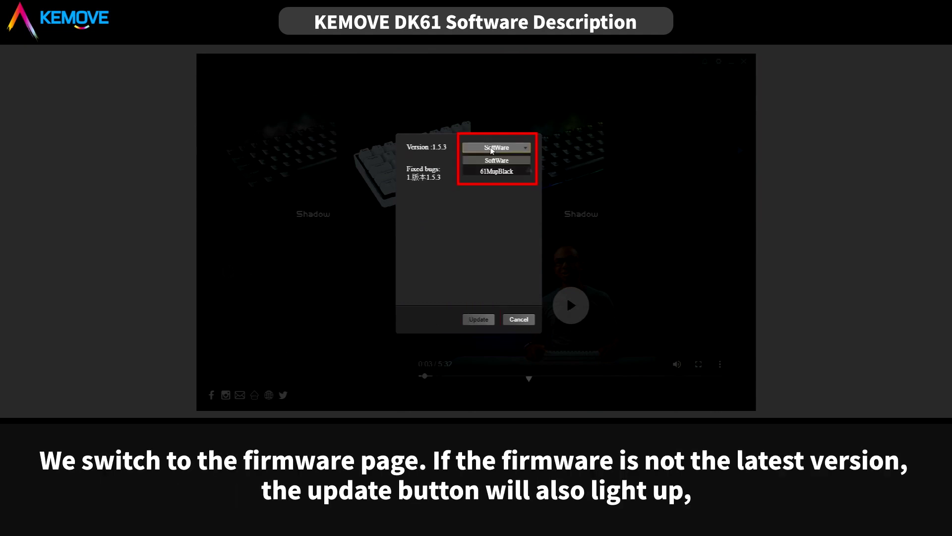
pyautogui.click(503, 168)
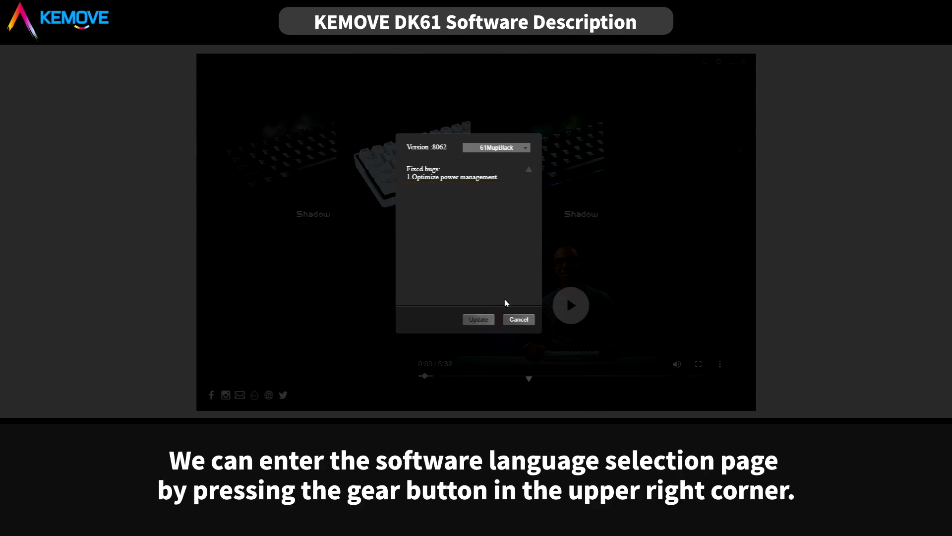
# Step: Close version details, keep EN as language, reset settings to Default, and close Settings
pyautogui.click(517, 319)
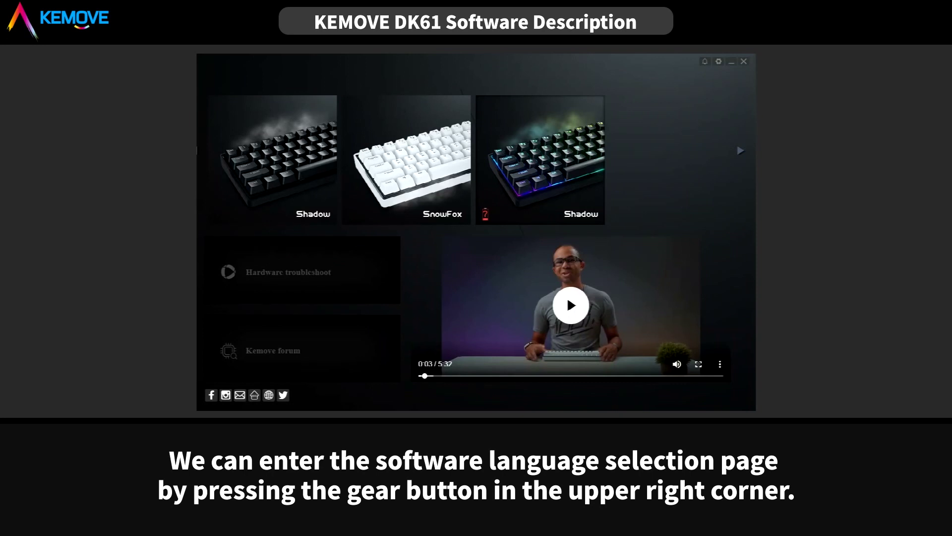
pyautogui.click(719, 62)
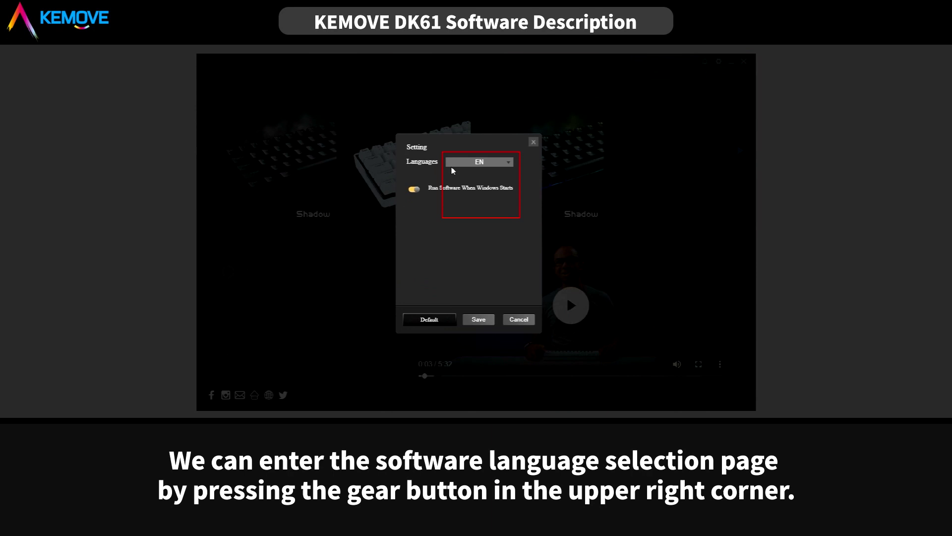
pyautogui.click(477, 163)
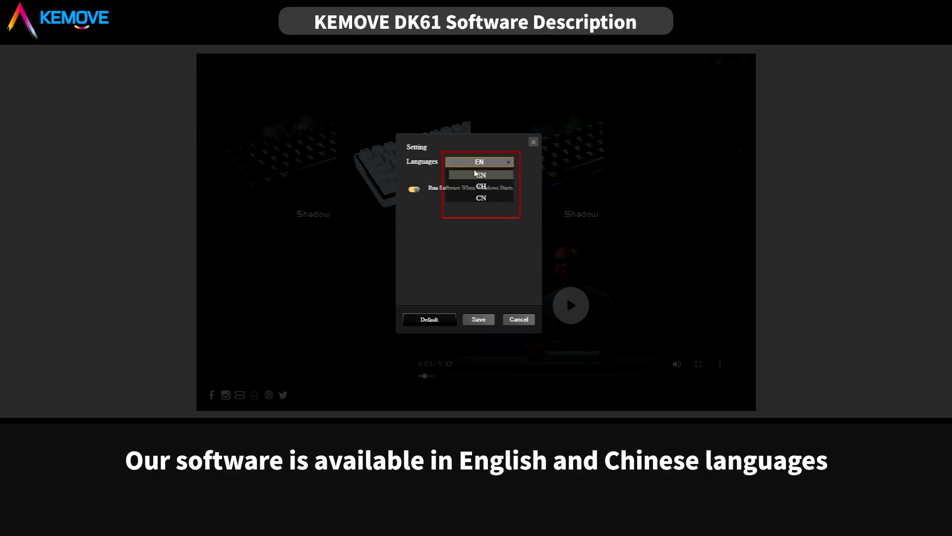
pyautogui.click(492, 163)
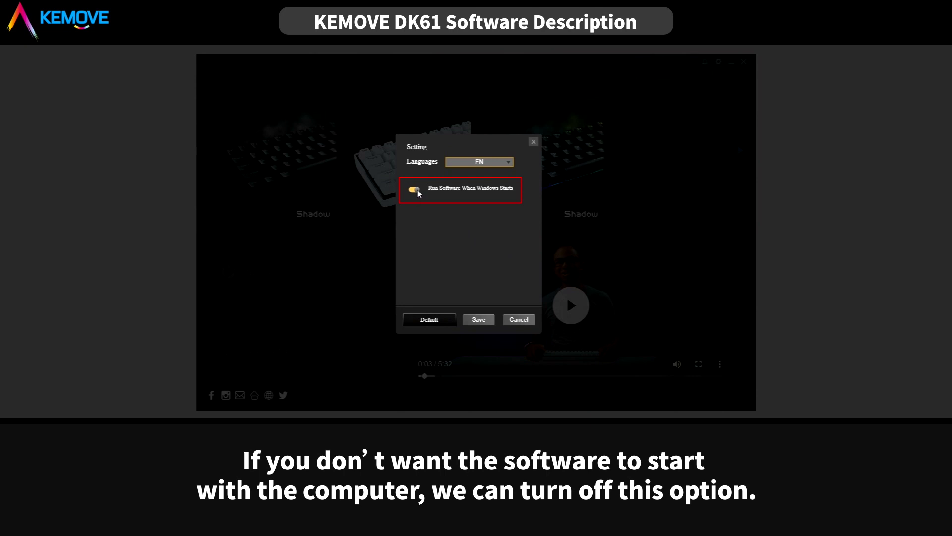
pyautogui.click(435, 319)
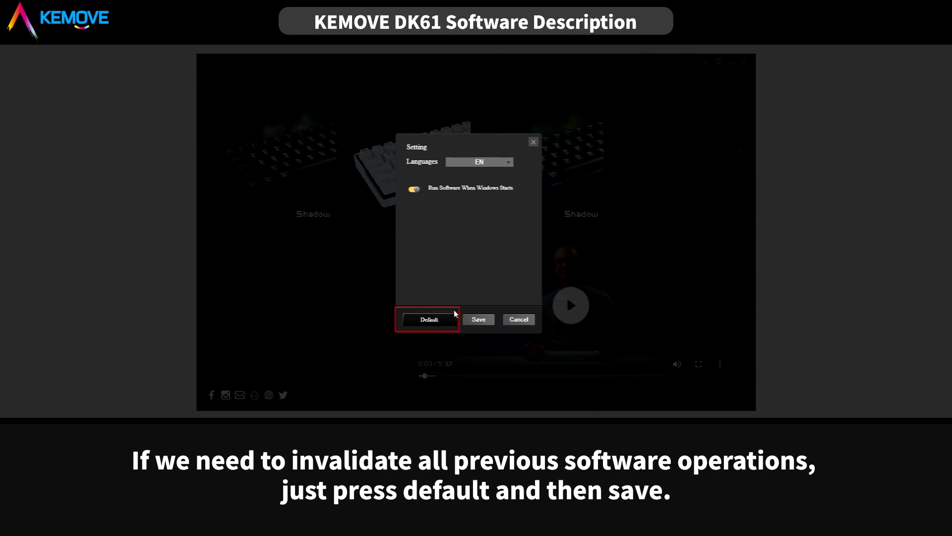
pyautogui.click(480, 319)
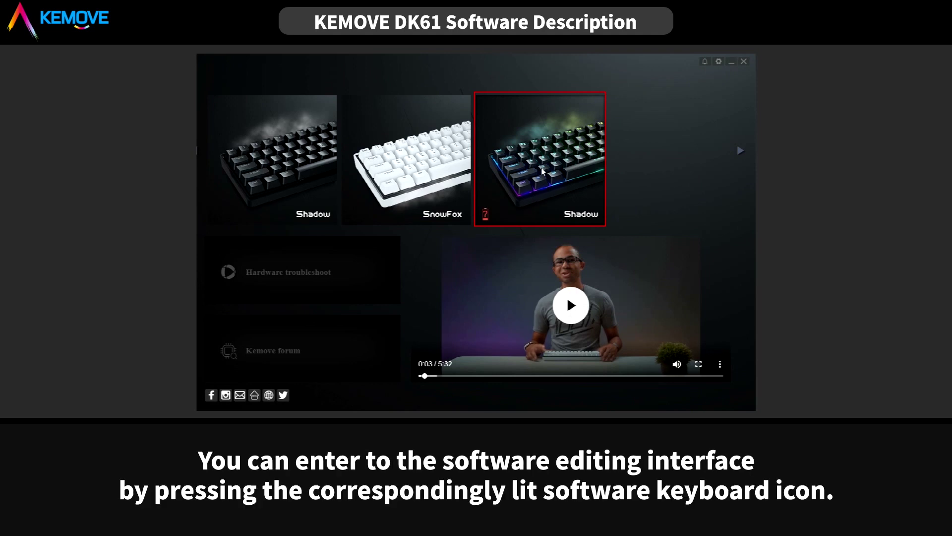
pyautogui.click(523, 154)
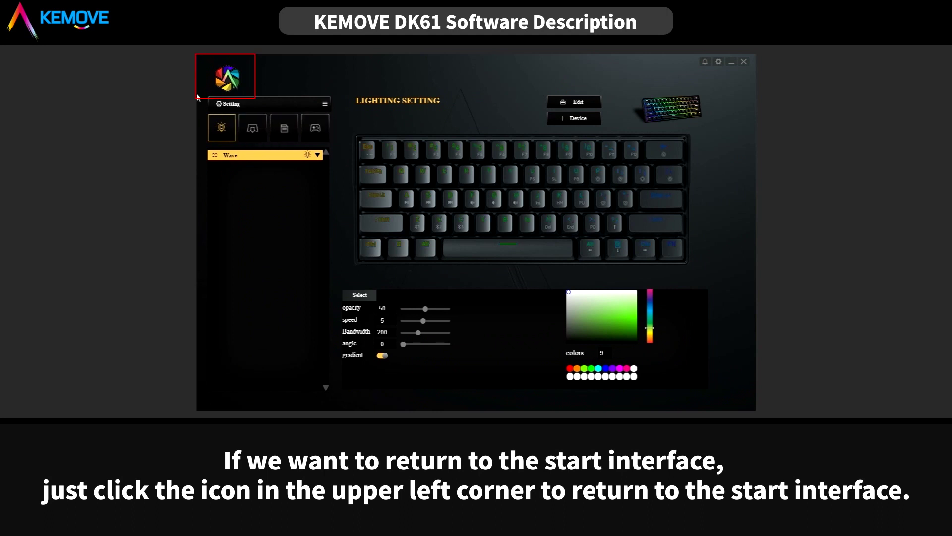
pyautogui.click(225, 80)
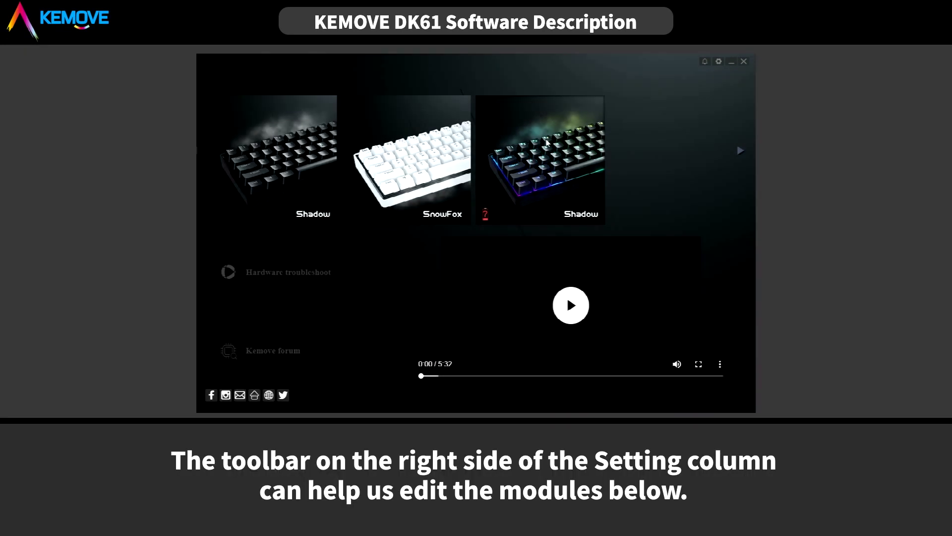
# Step: In the keyboard's lighting settings, create a second Wave lighting effect
pyautogui.click(552, 143)
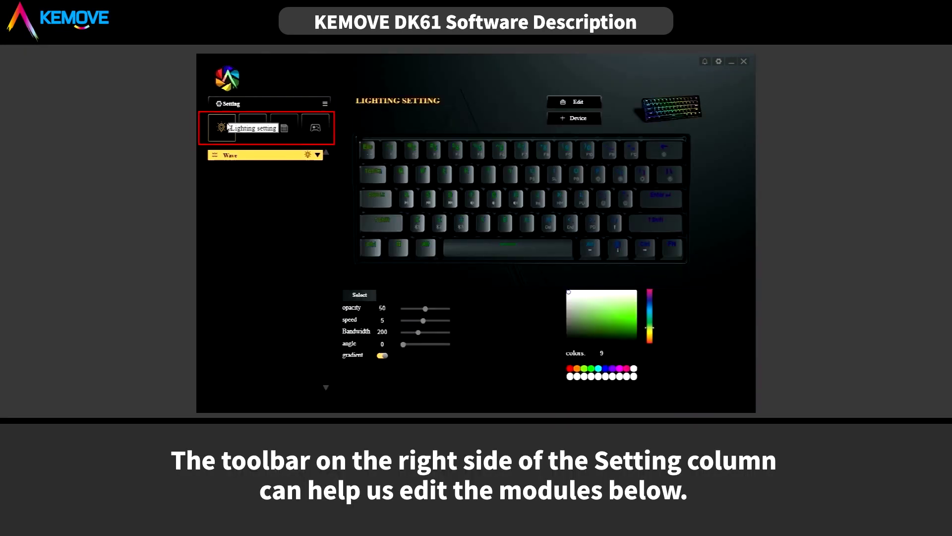
pyautogui.click(326, 103)
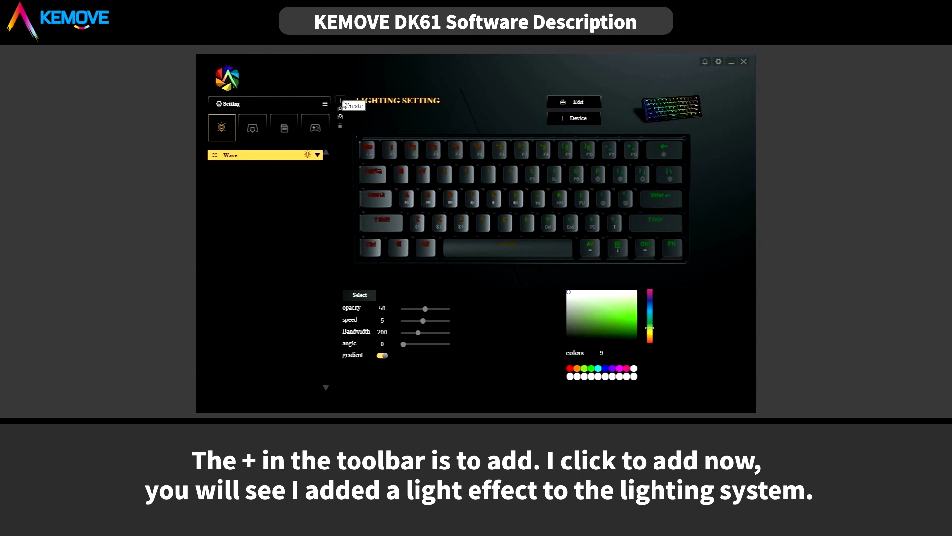
pyautogui.click(342, 102)
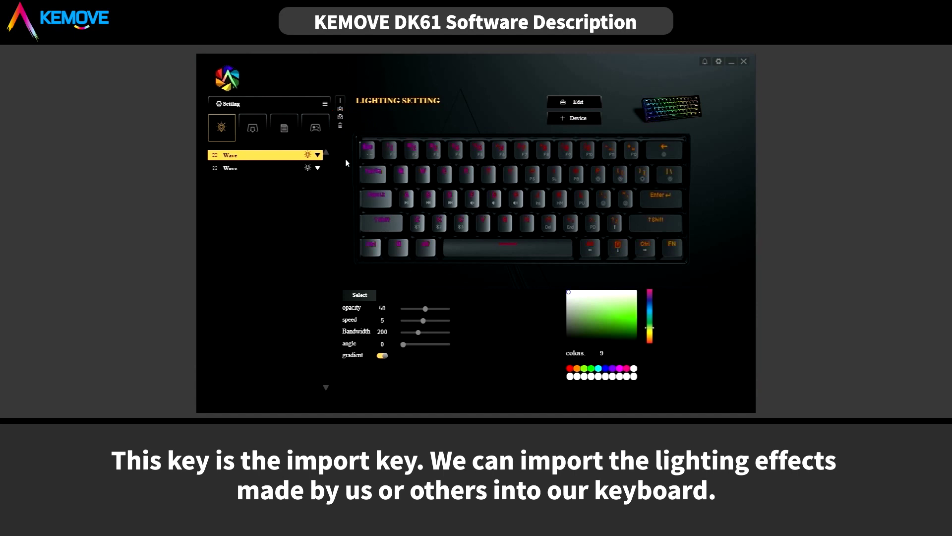
# Step: Select the second Wave effect and delete it, leaving a single Wave
pyautogui.click(269, 169)
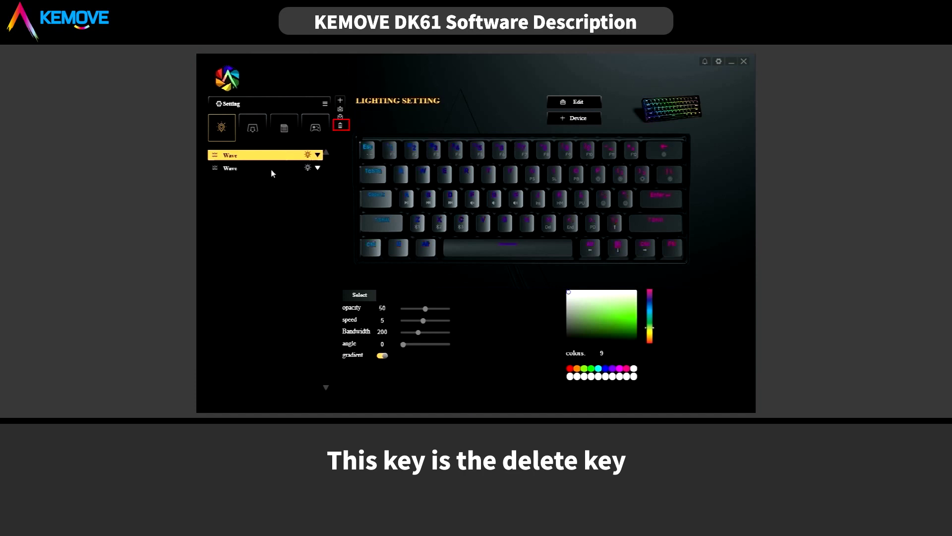
pyautogui.click(271, 169)
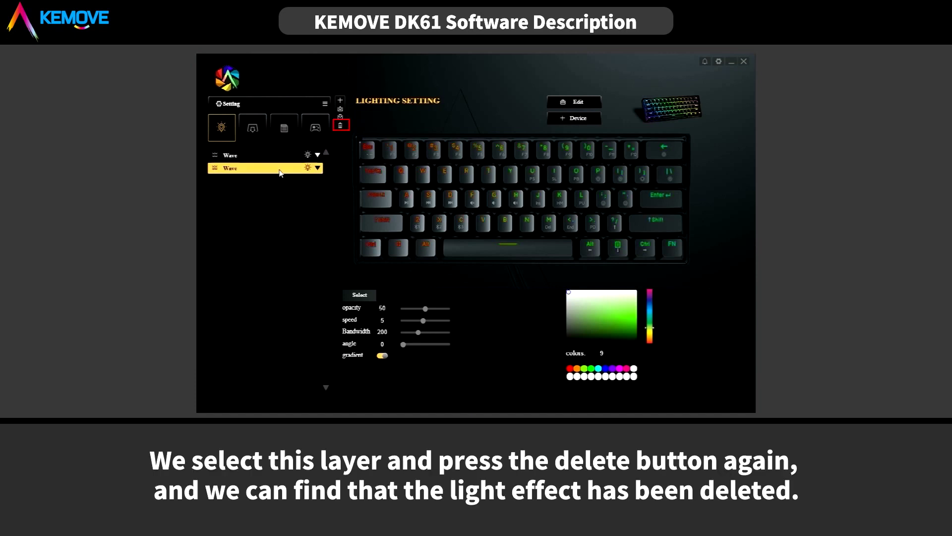
pyautogui.click(341, 126)
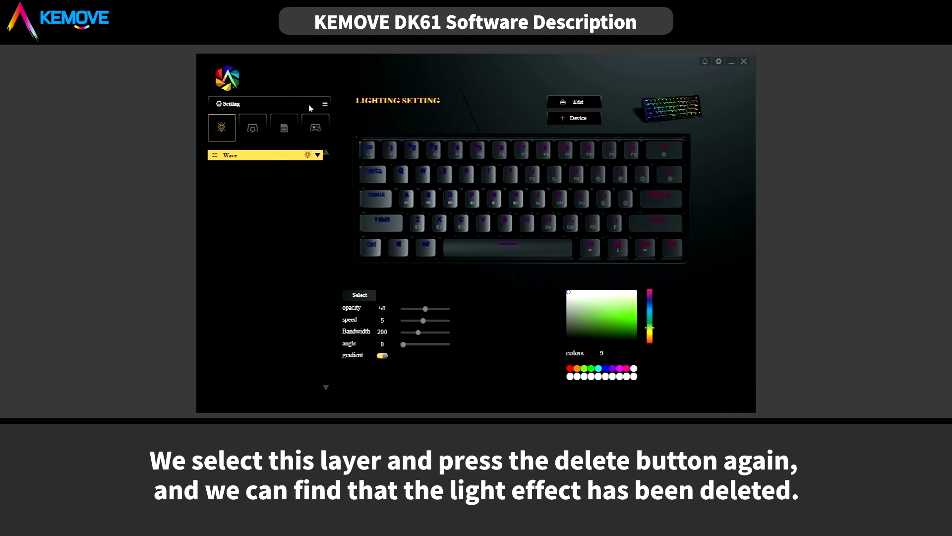
# Step: Show the Keyboard settings page with Hardware 1–4 profiles and the key-mapping palette
pyautogui.click(253, 128)
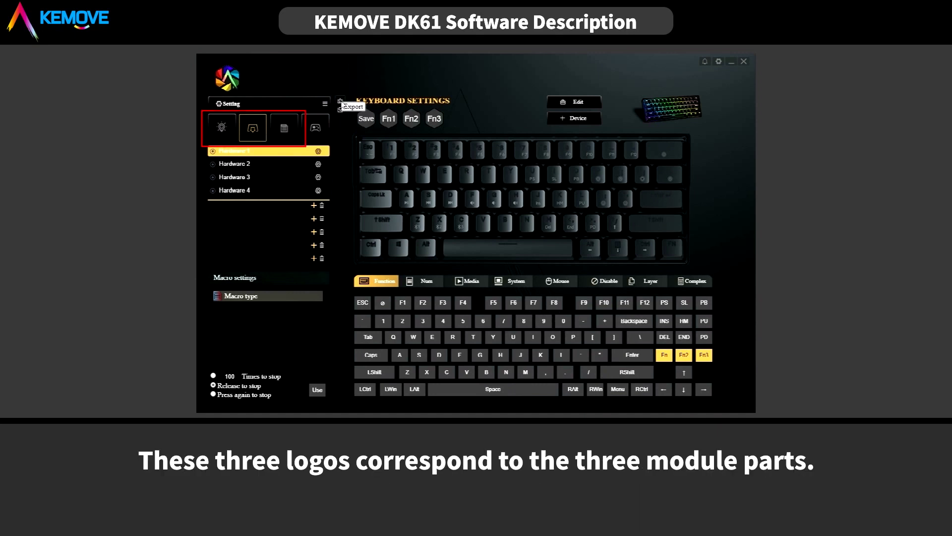
pyautogui.click(221, 127)
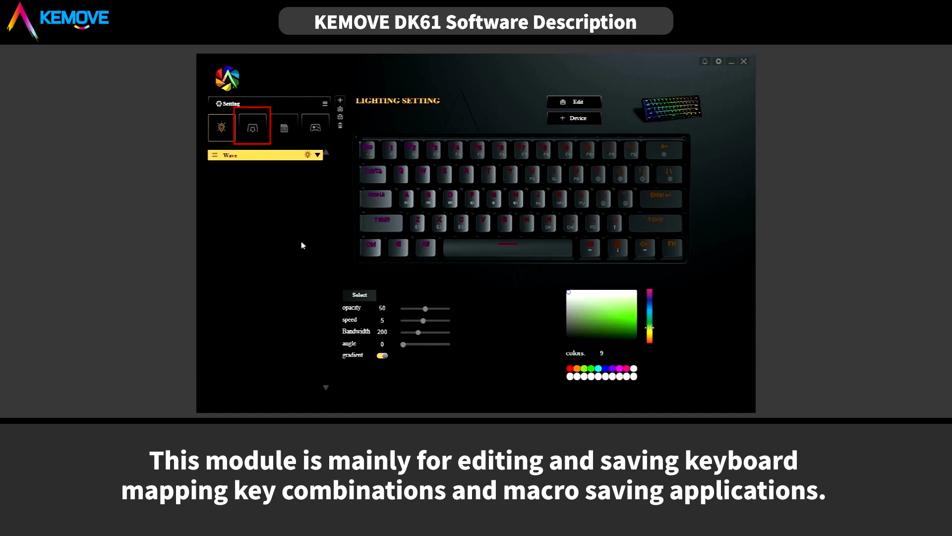
pyautogui.click(253, 129)
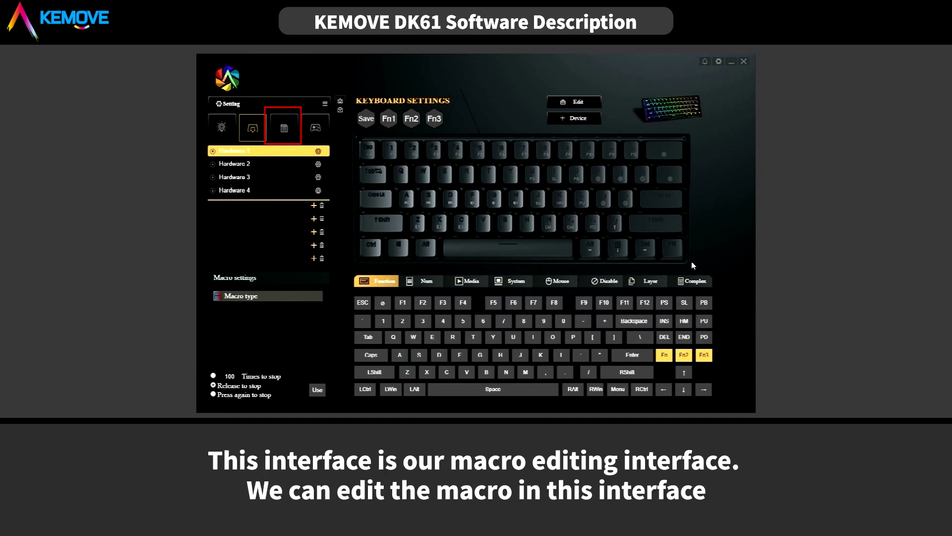
# Step: Visit the Macro and Related Program pages, then return to Lighting settings
pyautogui.click(287, 130)
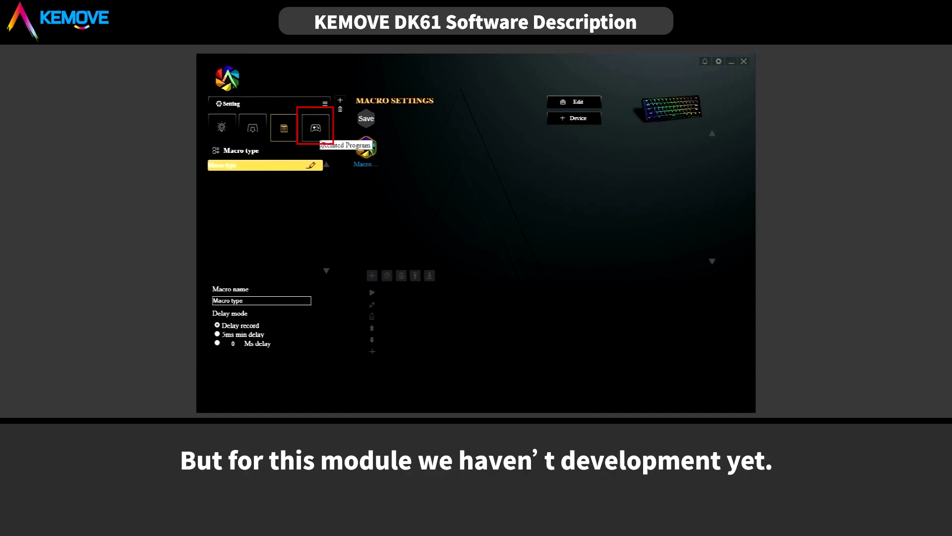
pyautogui.click(317, 130)
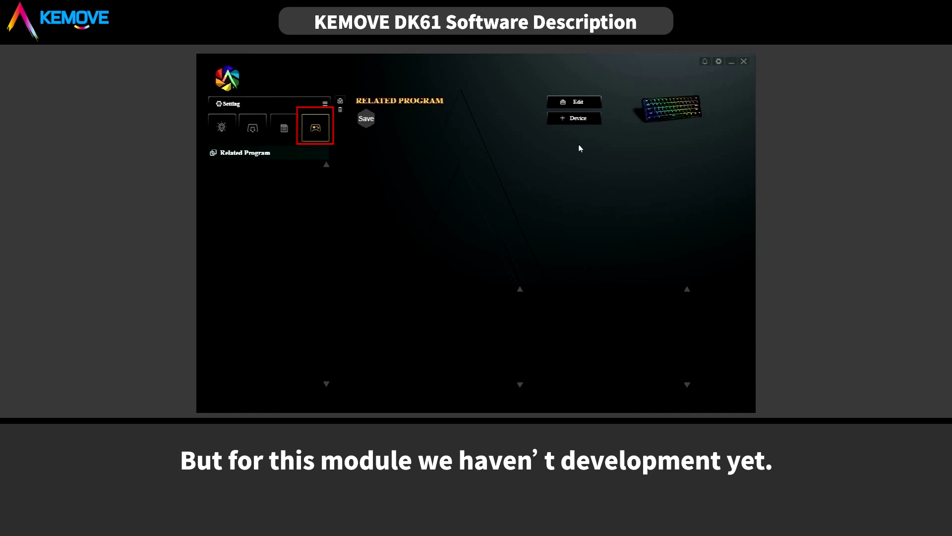
pyautogui.click(224, 133)
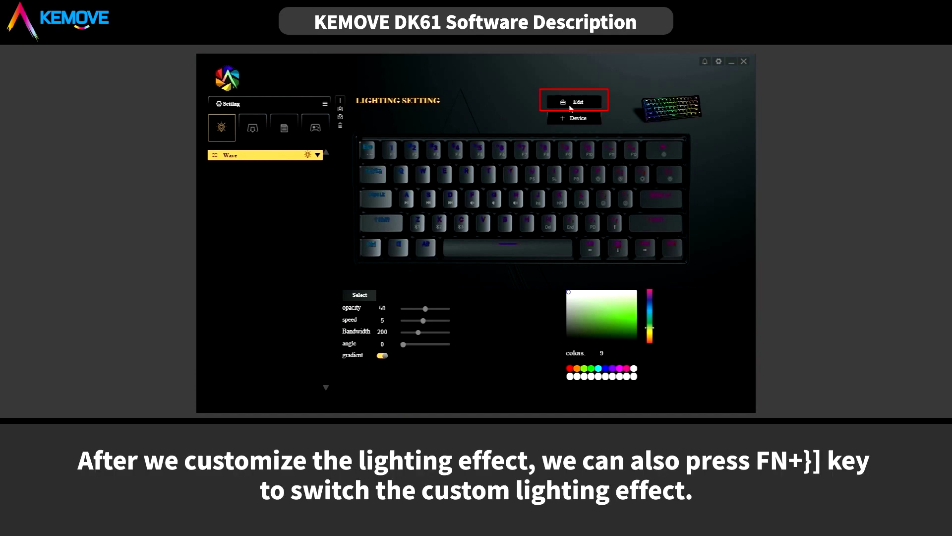
pyautogui.click(586, 96)
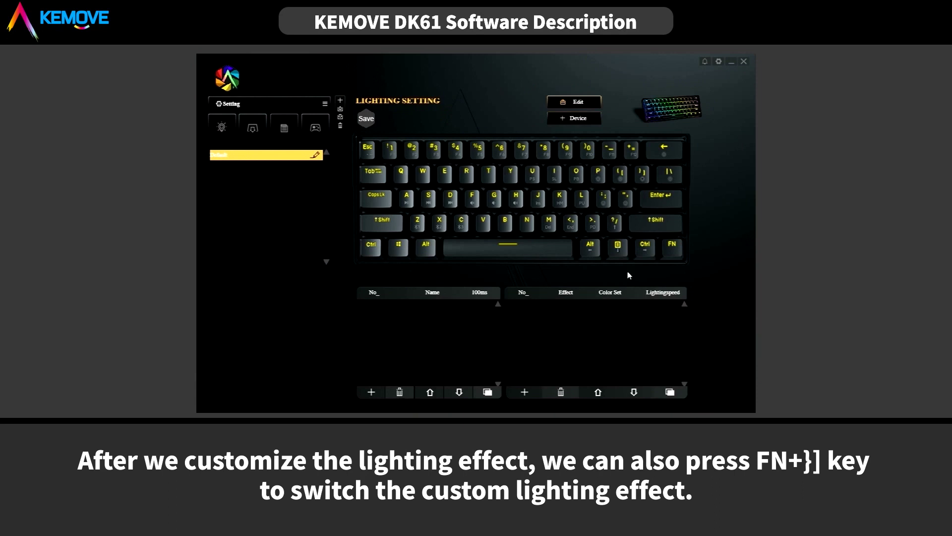
pyautogui.click(214, 132)
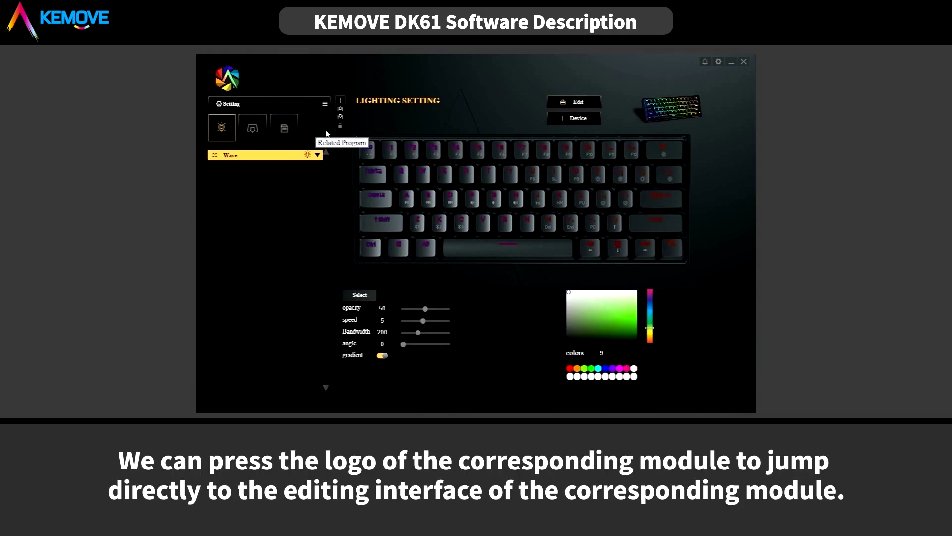